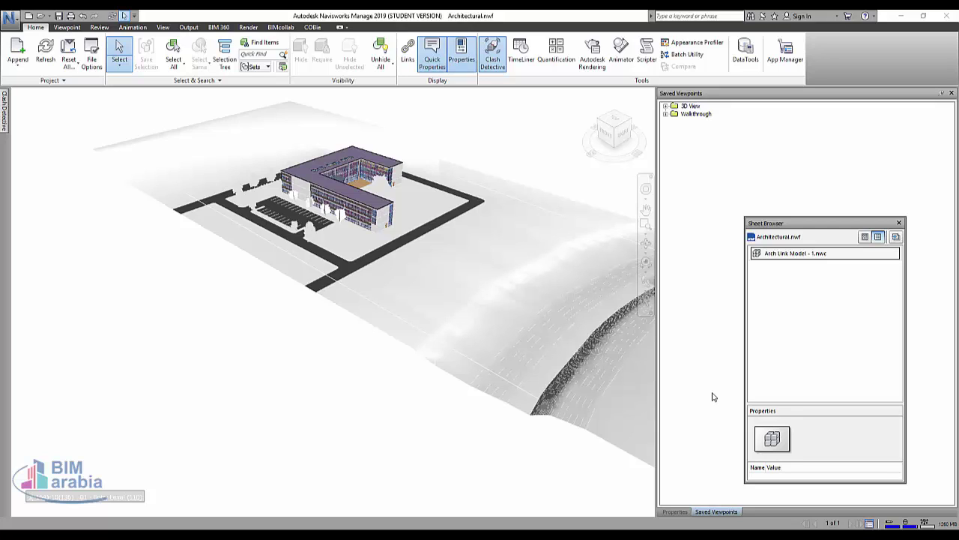
# Show the Selection Tree and keep it in Standard view.
pyautogui.click(225, 63)
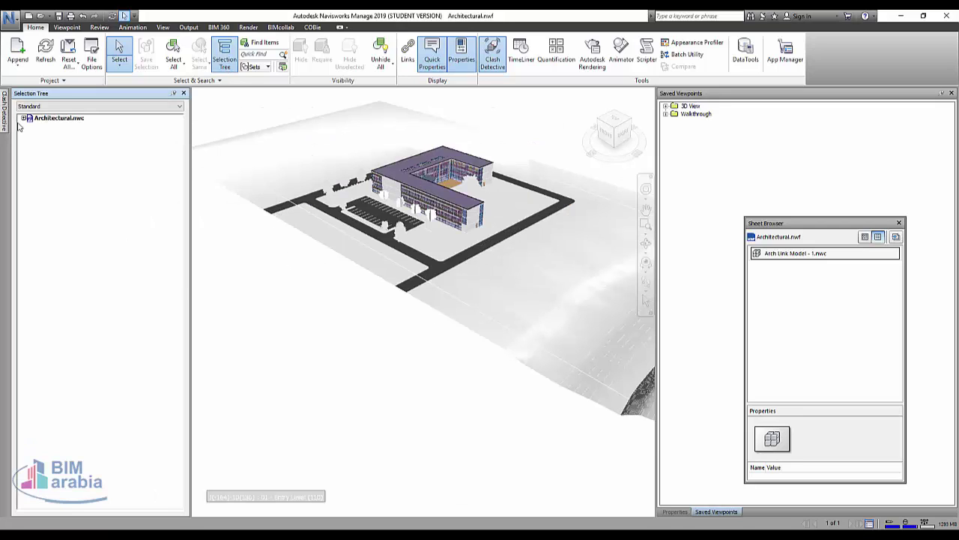
pyautogui.click(41, 106)
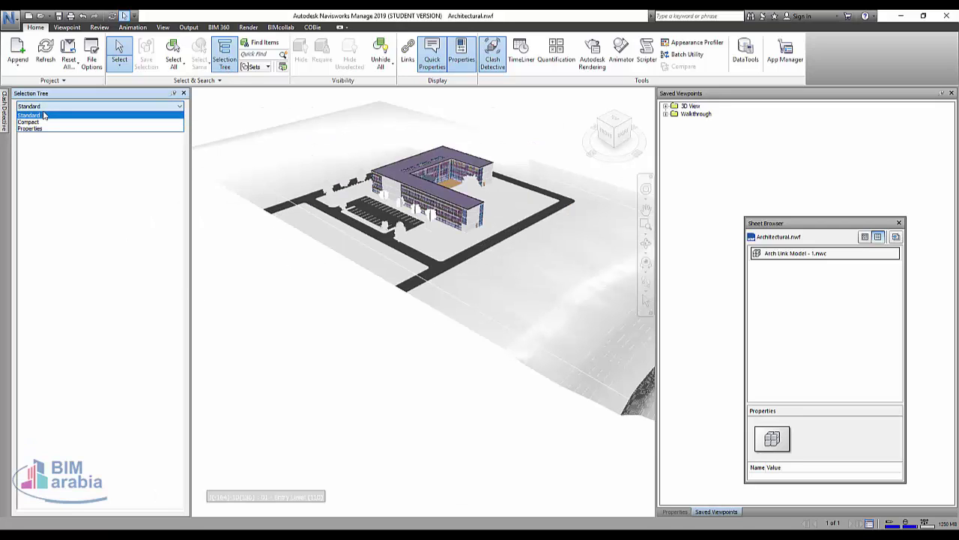
pyautogui.click(30, 115)
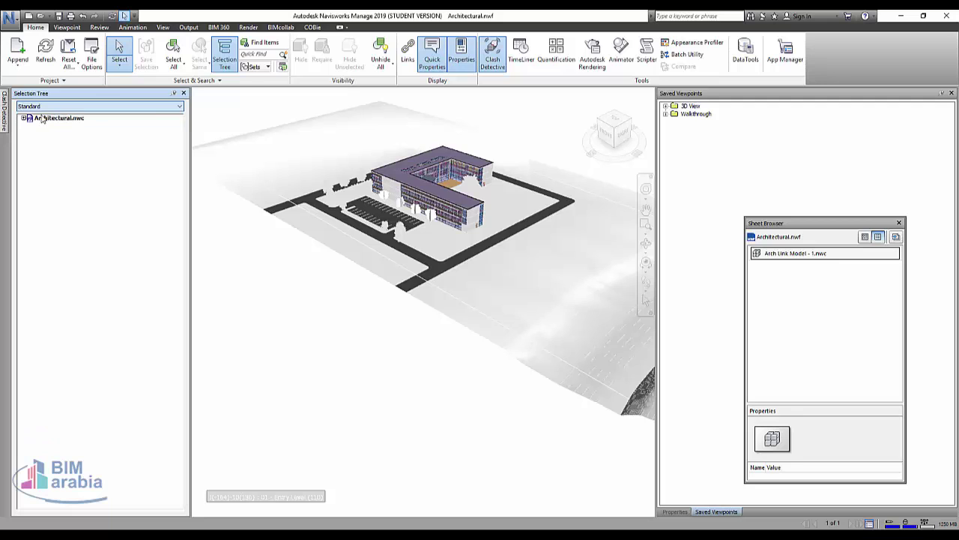
# Expand Architectural.nwc through <No level> and Analytical Beams down to one beam's Line items.
pyautogui.click(32, 118)
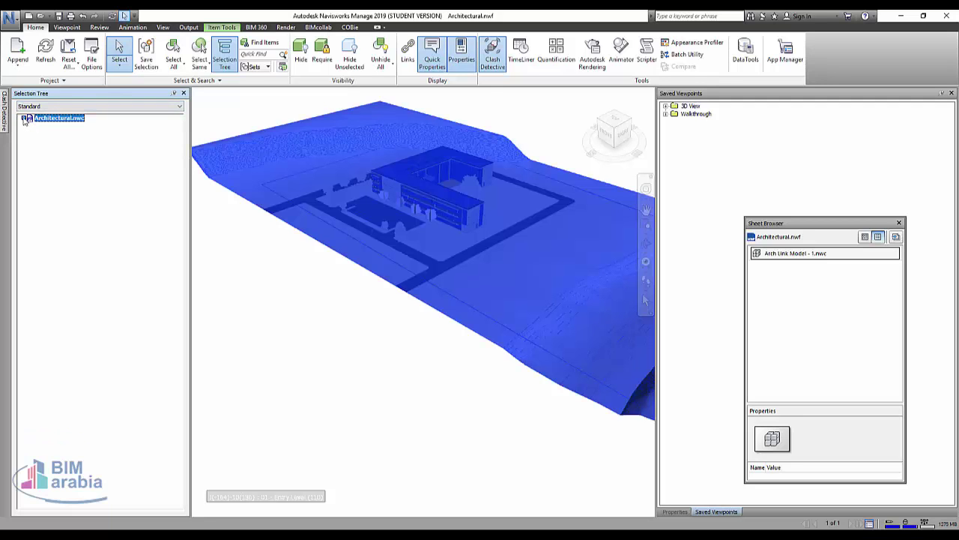
pyautogui.click(24, 118)
pyautogui.click(38, 127)
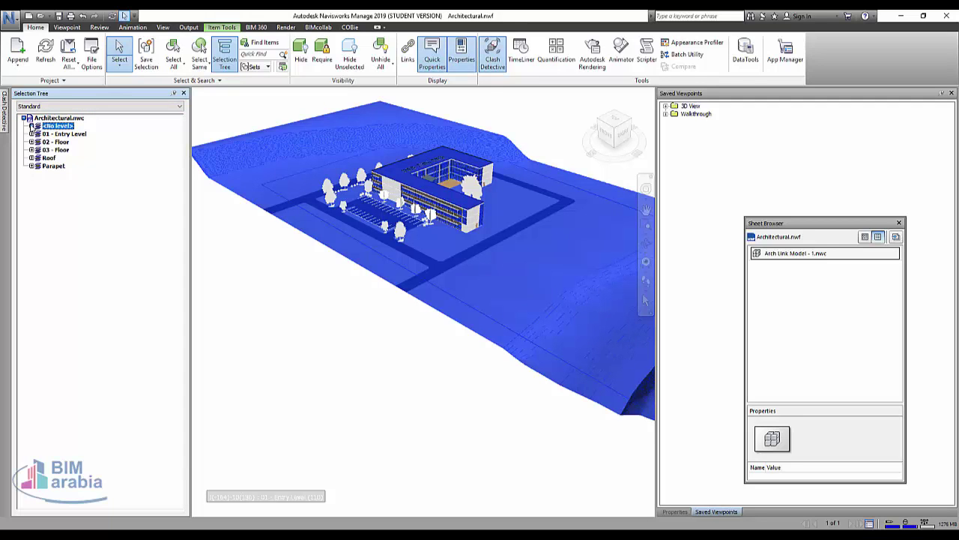
pyautogui.click(31, 126)
pyautogui.click(45, 134)
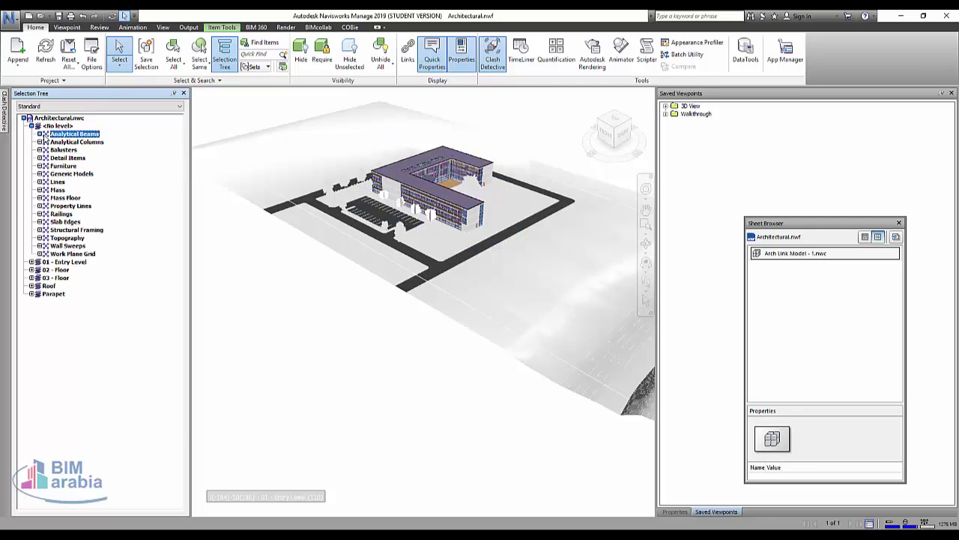
pyautogui.click(39, 134)
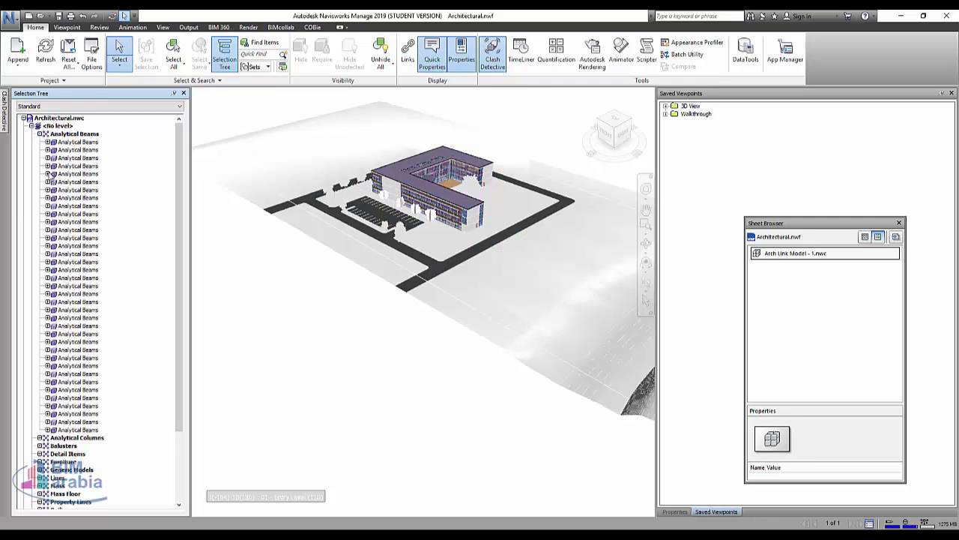
pyautogui.click(48, 173)
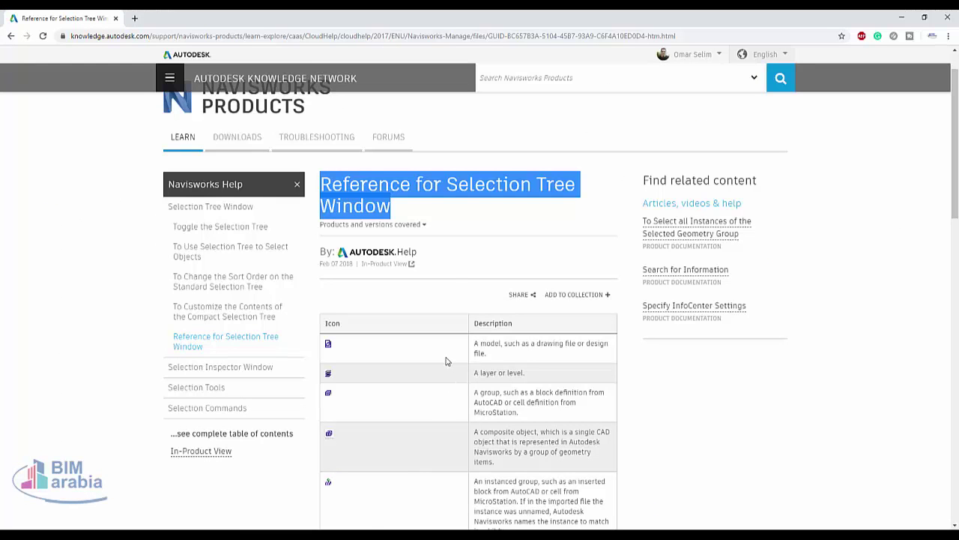
# Read through the Selection Tree icon reference table, then bring Navisworks back to the front.
pyautogui.scroll(-1, 453, 283)
pyautogui.scroll(-2, 453, 283)
pyautogui.keyDown('ctrl'); pyautogui.scroll(5, 392, 231); pyautogui.keyUp('ctrl')
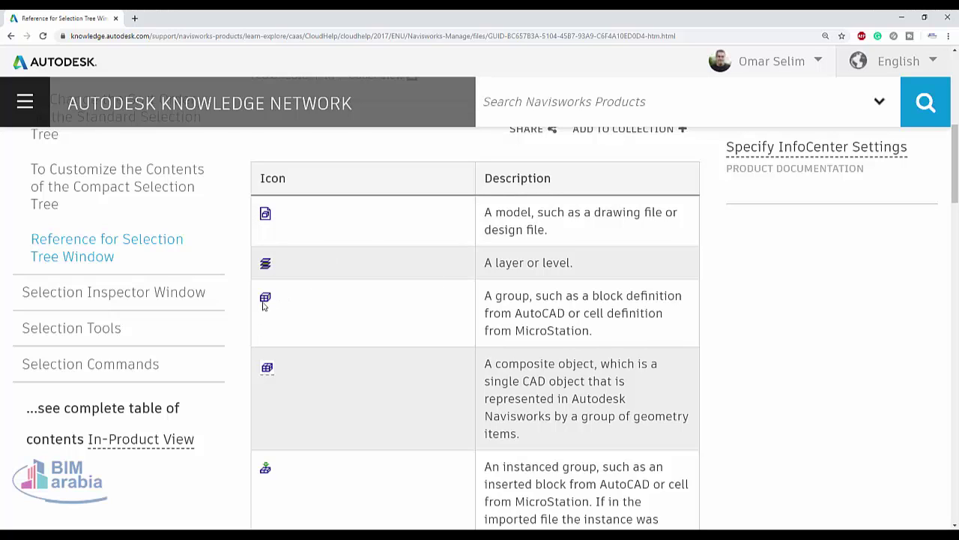
pyautogui.scroll(-3, 422, 347)
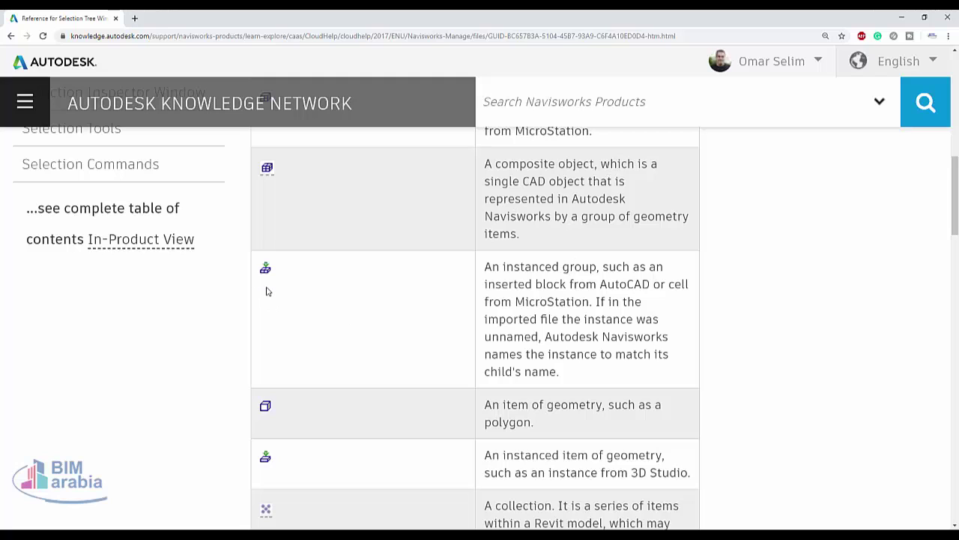
pyautogui.scroll(-2, 293, 294)
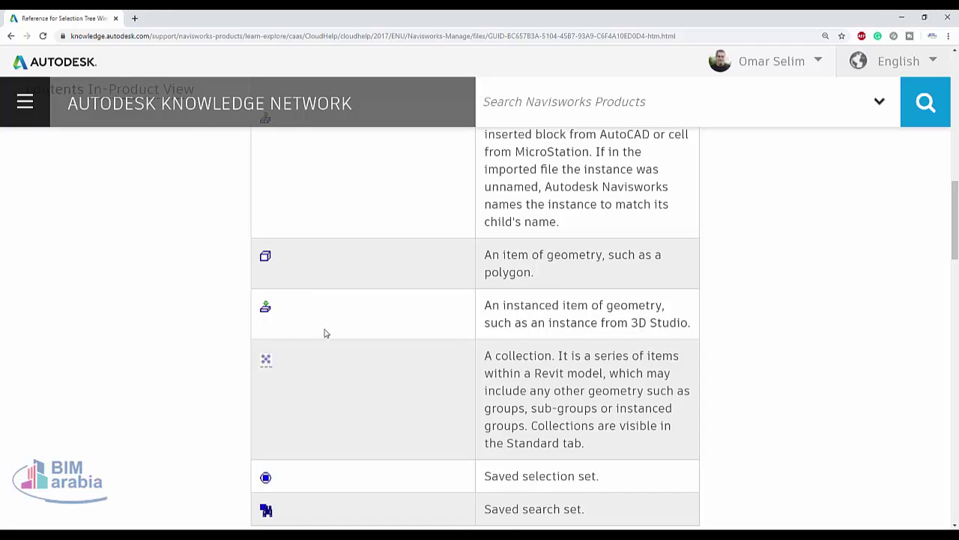
pyautogui.scroll(-2, 324, 349)
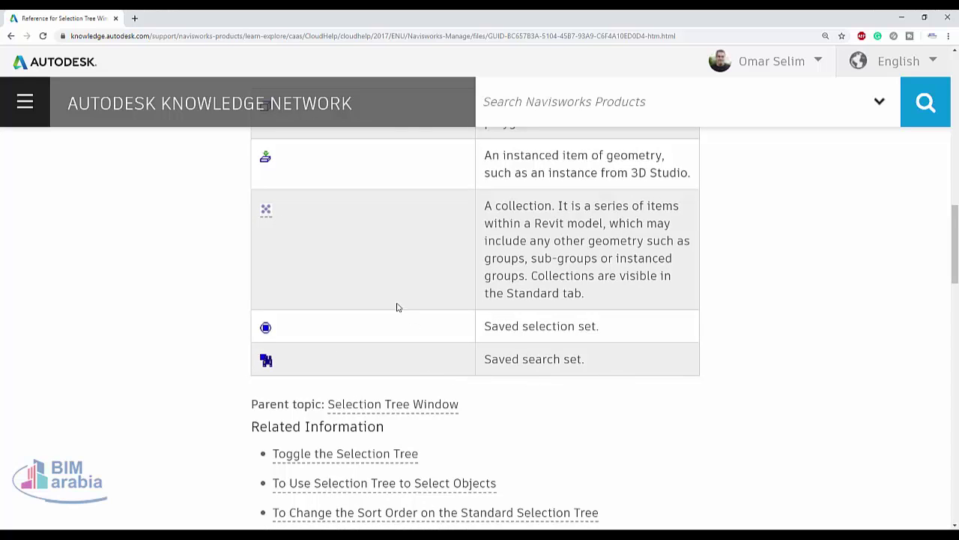
pyautogui.keyDown('ctrl'); pyautogui.scroll(-1, 397, 305); pyautogui.keyUp('ctrl')
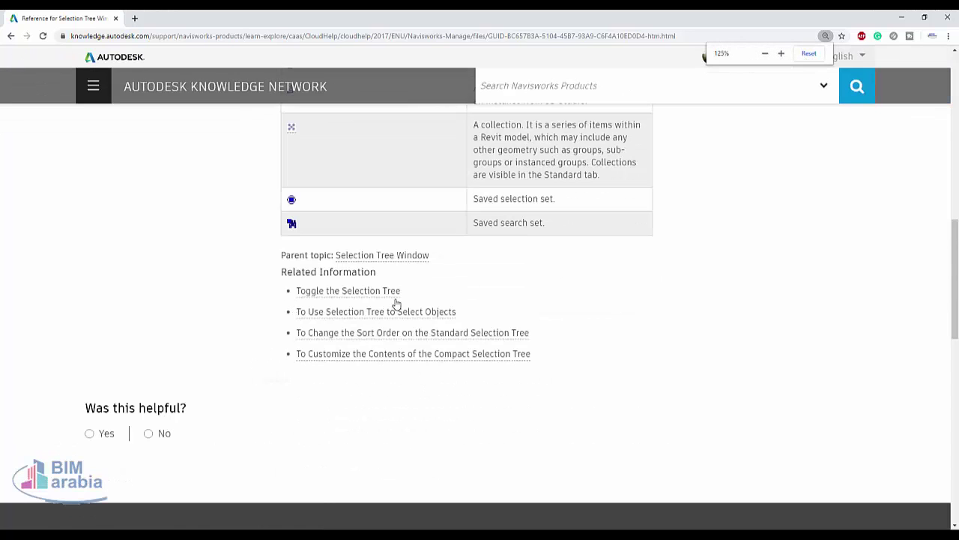
pyautogui.click(900, 14)
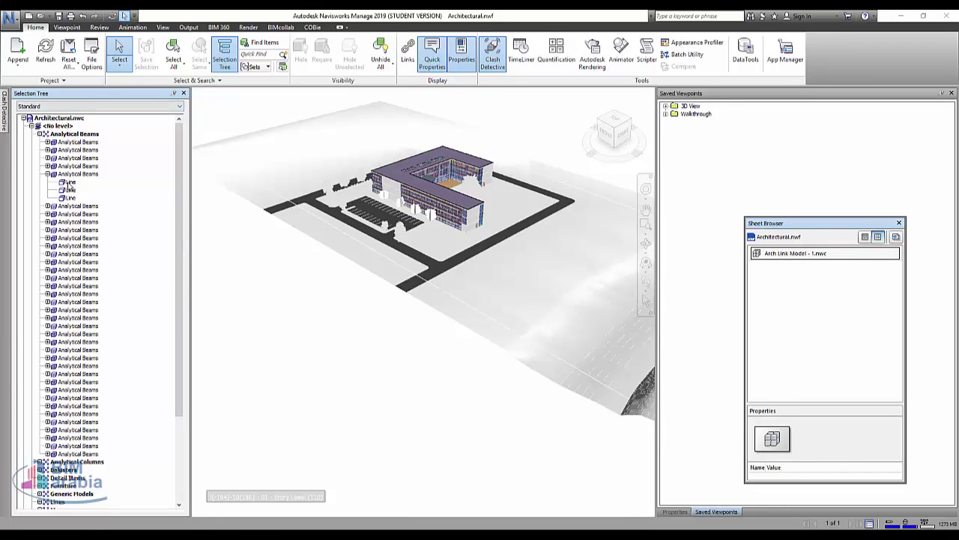
# Select the first Line item under the Analytical Beams entry and recheck the help page's icon table.
pyautogui.click(69, 182)
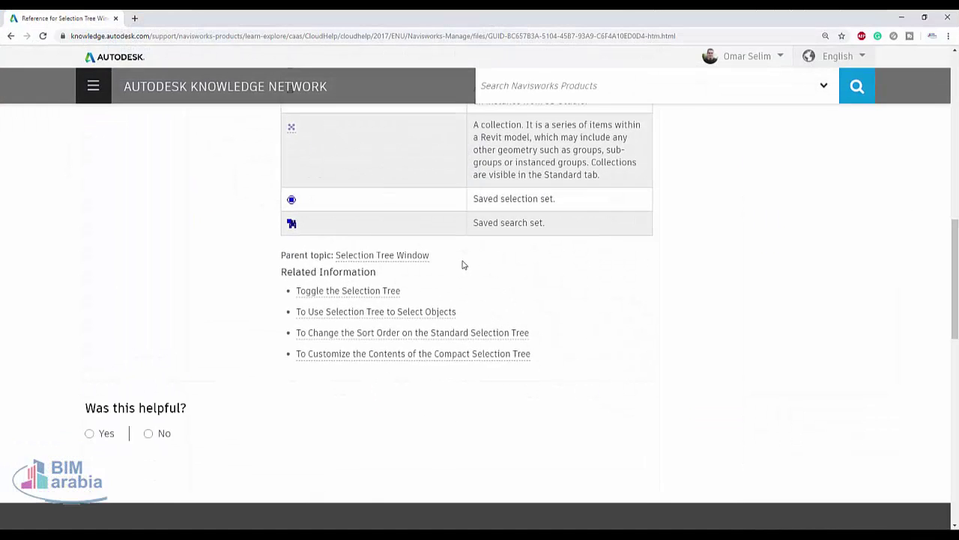
pyautogui.scroll(2, 468, 270)
pyautogui.scroll(2, 472, 276)
pyautogui.scroll(2, 473, 285)
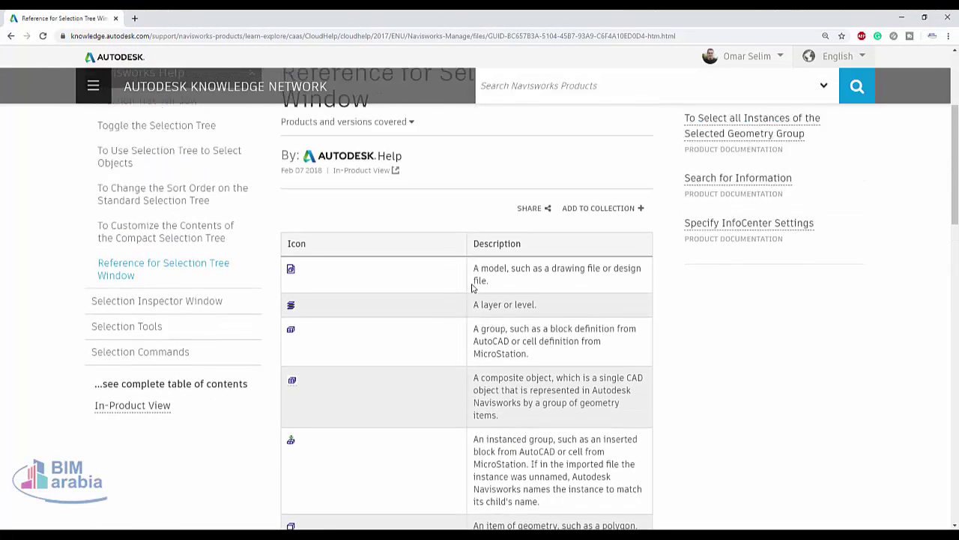
pyautogui.scroll(-4, 472, 288)
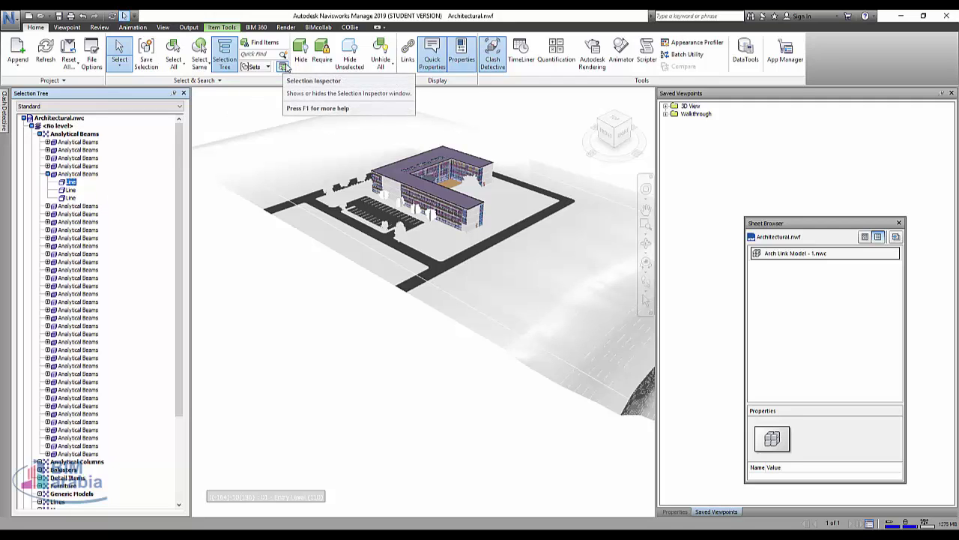
# In Find Items, scope the search to <Area Boundary> under 02 - Floor of Architectural.nwc.
pyautogui.click(262, 42)
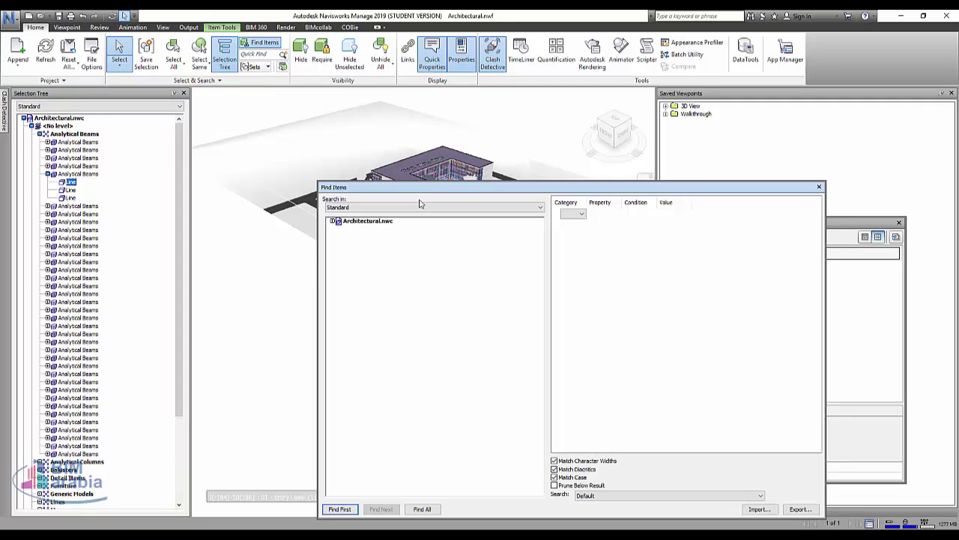
pyautogui.click(333, 221)
pyautogui.click(363, 245)
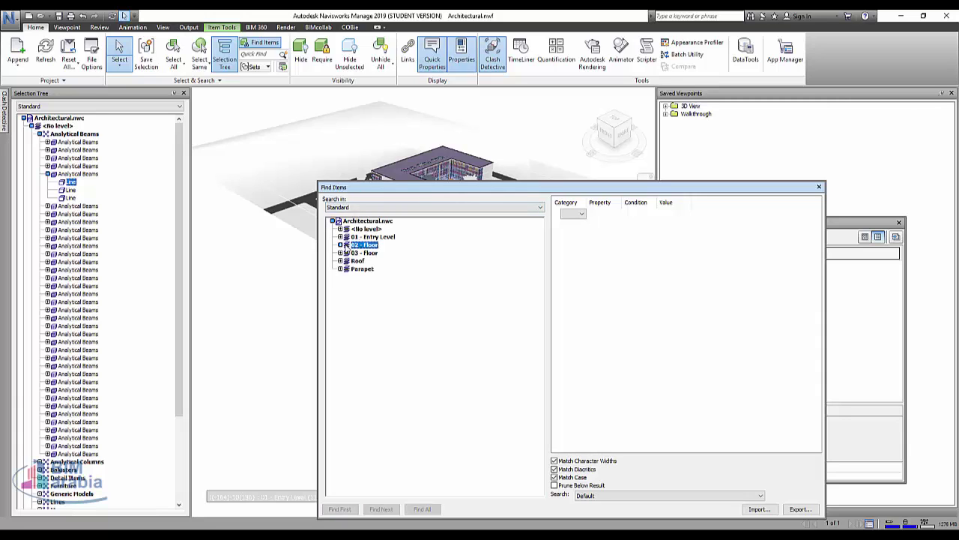
pyautogui.click(340, 245)
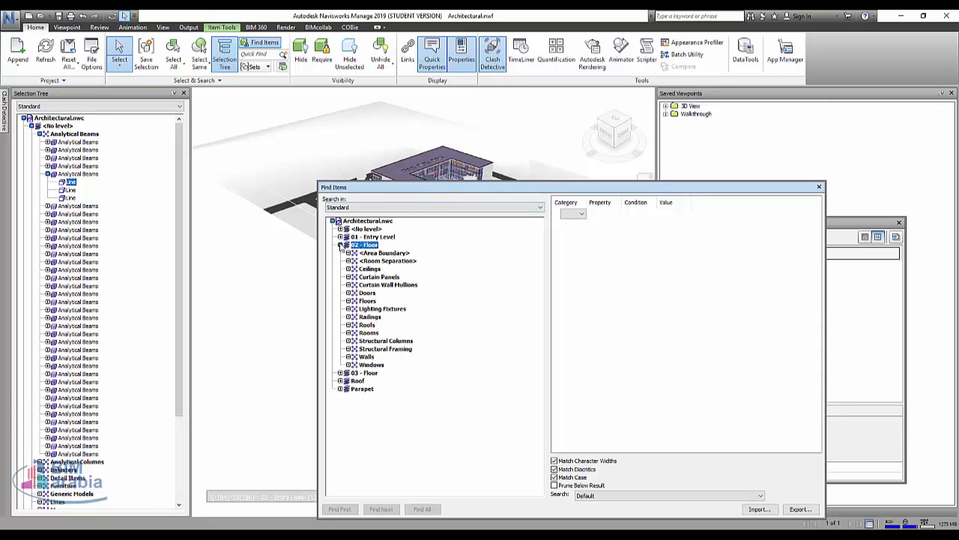
pyautogui.click(378, 253)
# Search for Item Name = the first listed value; dismiss the no-objects-found message.
pyautogui.click(584, 215)
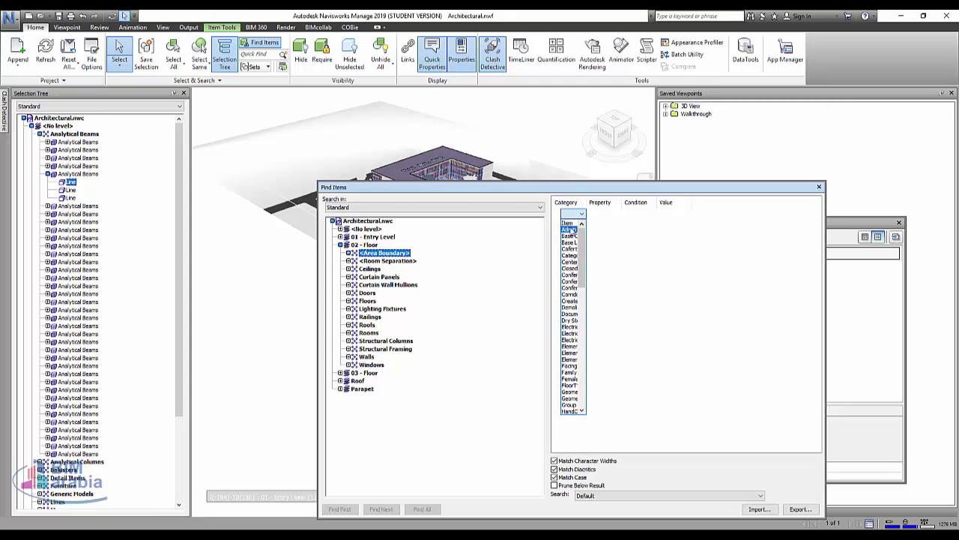
pyautogui.click(570, 229)
pyautogui.click(615, 216)
pyautogui.click(600, 229)
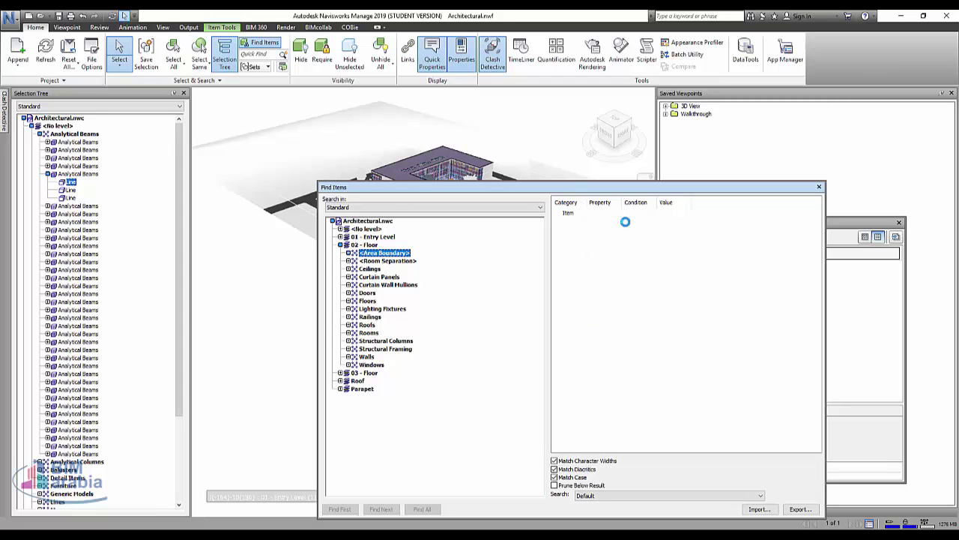
pyautogui.click(640, 214)
pyautogui.click(635, 222)
pyautogui.click(675, 214)
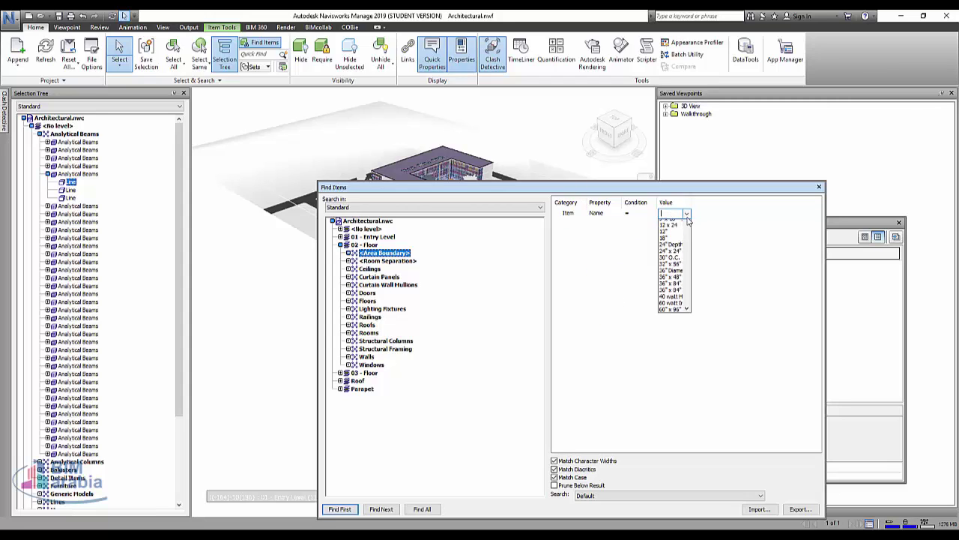
pyautogui.click(675, 262)
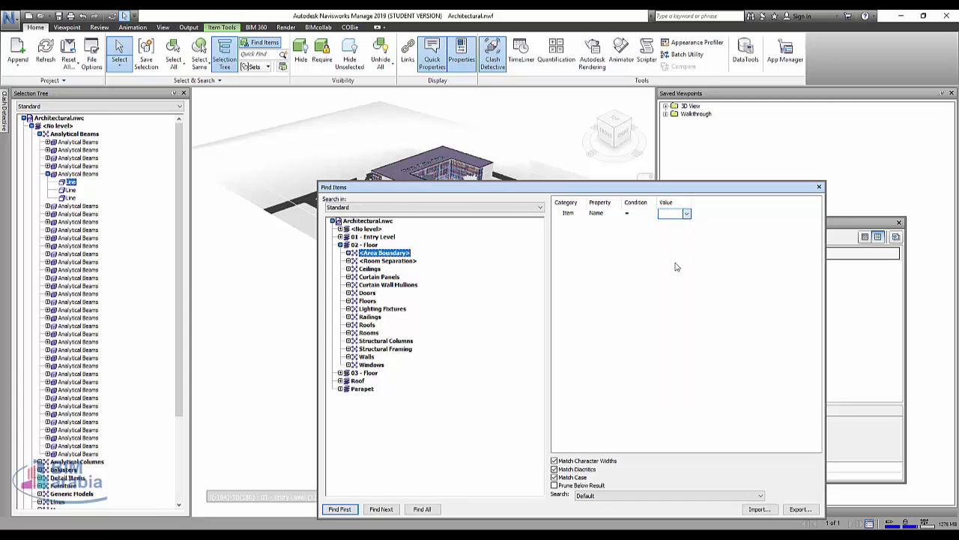
pyautogui.click(421, 510)
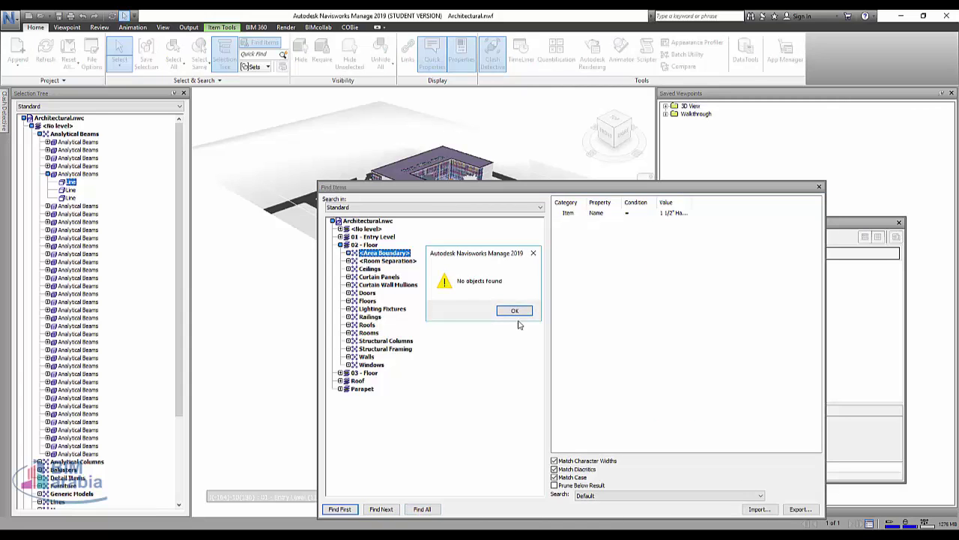
pyautogui.click(517, 311)
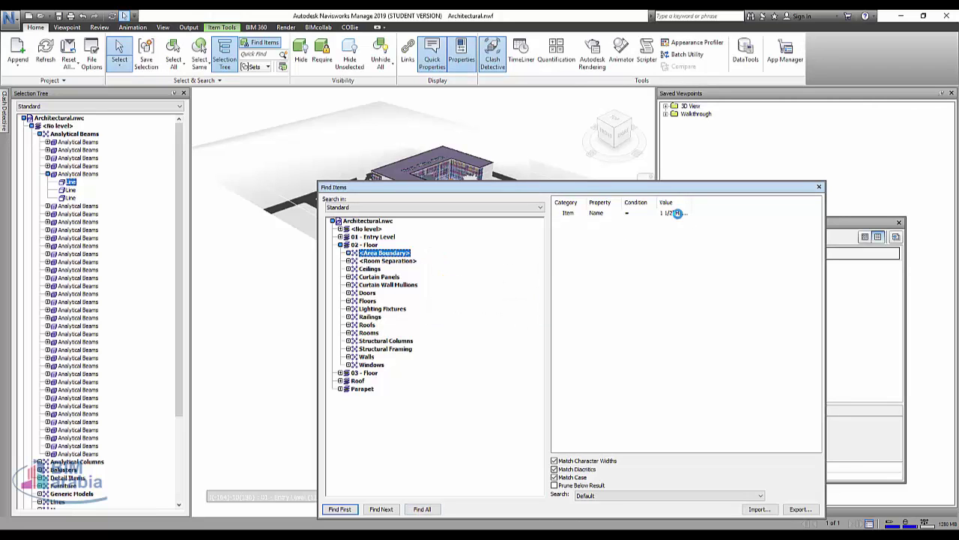
# Change the value to 24" Depth and widen the search scope to all of Architectural.nwc.
pyautogui.click(673, 213)
pyautogui.click(686, 214)
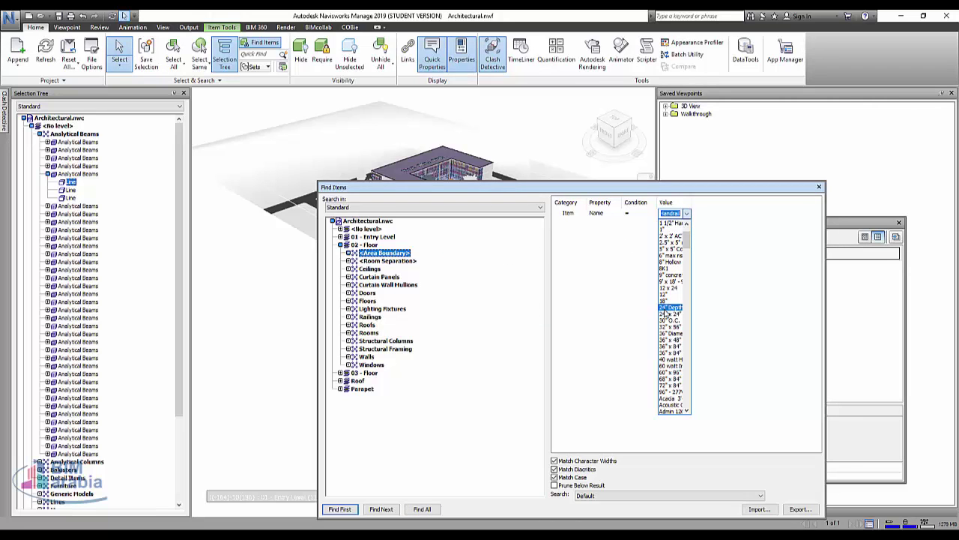
pyautogui.click(667, 310)
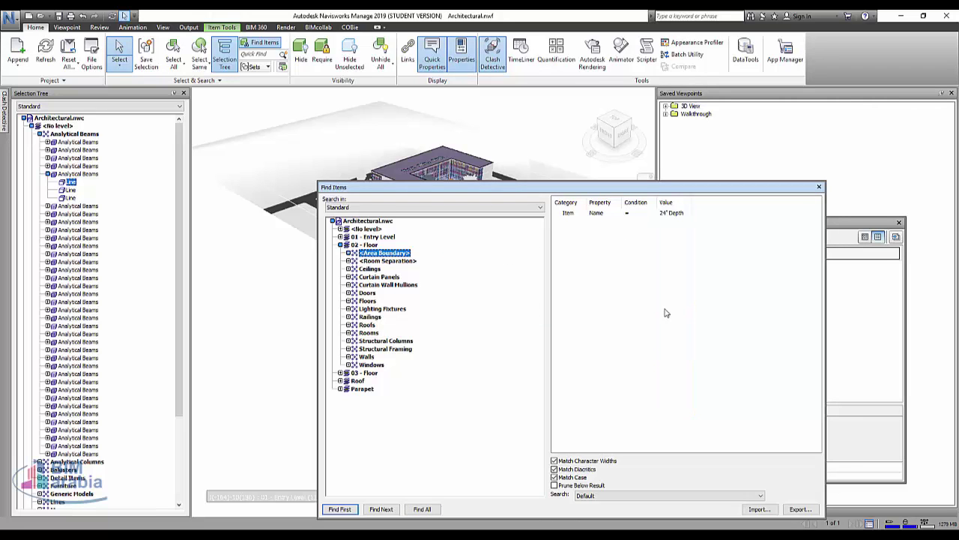
pyautogui.click(368, 221)
pyautogui.click(573, 214)
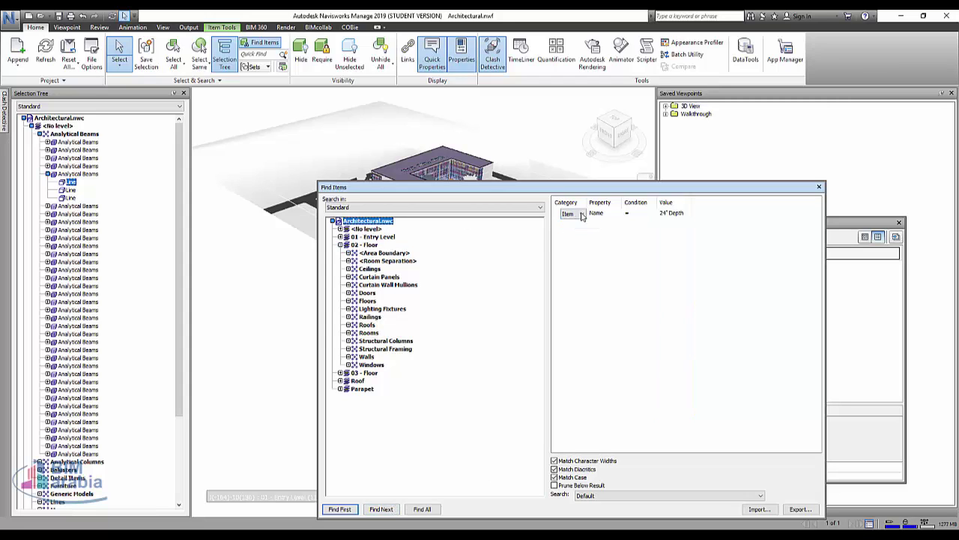
pyautogui.click(582, 215)
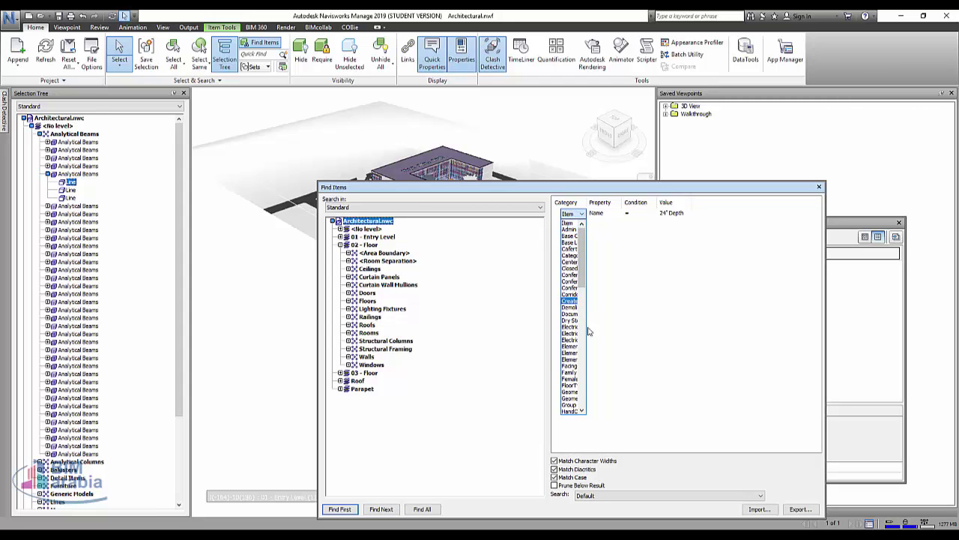
pyautogui.click(570, 222)
# Set the condition to Family Name = Baluster and find all matching items.
pyautogui.moveTo(586, 204); pyautogui.dragTo(622, 208)
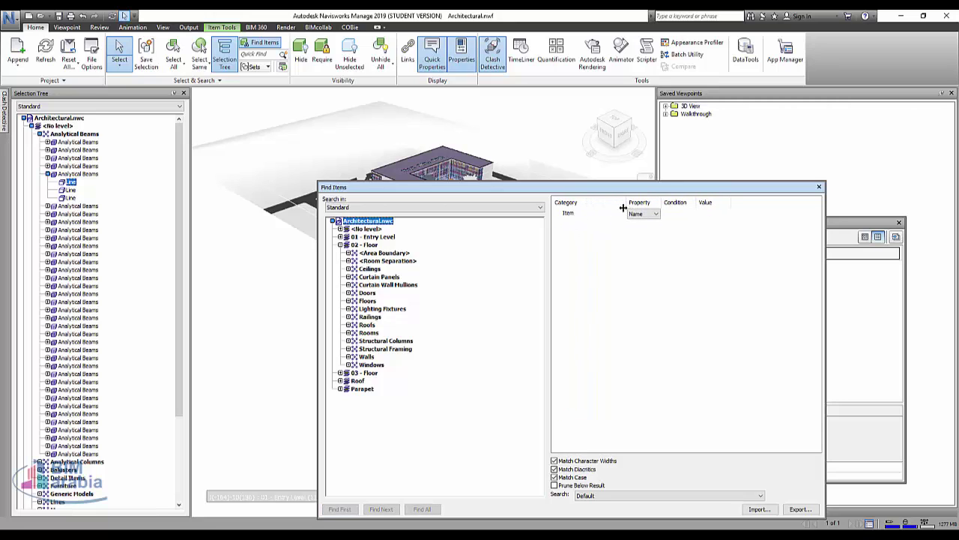
pyautogui.click(599, 216)
pyautogui.click(599, 216)
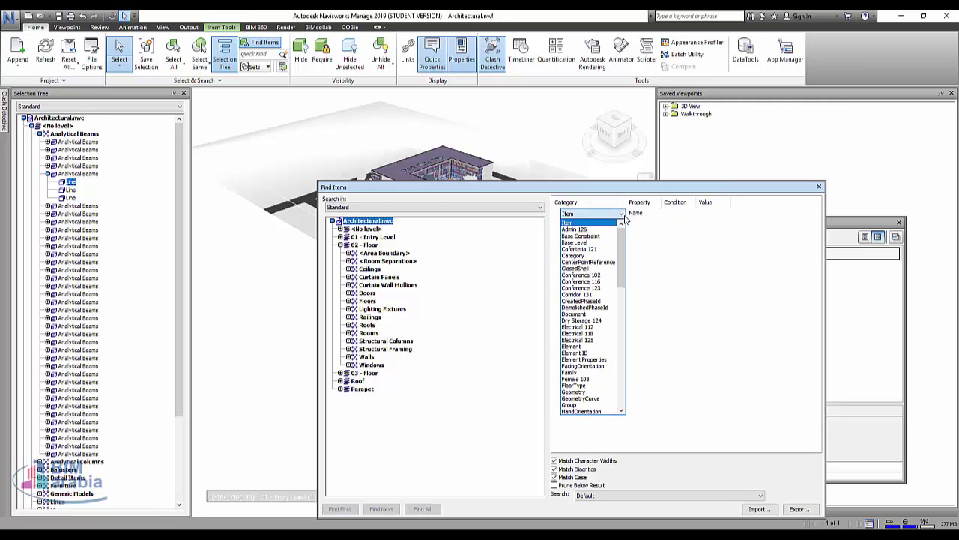
pyautogui.click(598, 373)
pyautogui.click(690, 214)
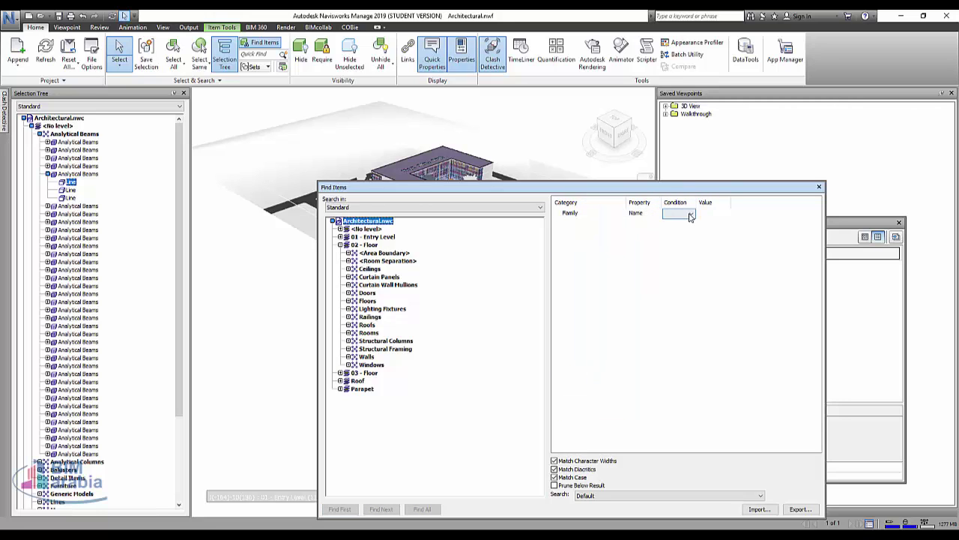
pyautogui.click(690, 215)
pyautogui.click(684, 223)
pyautogui.click(726, 214)
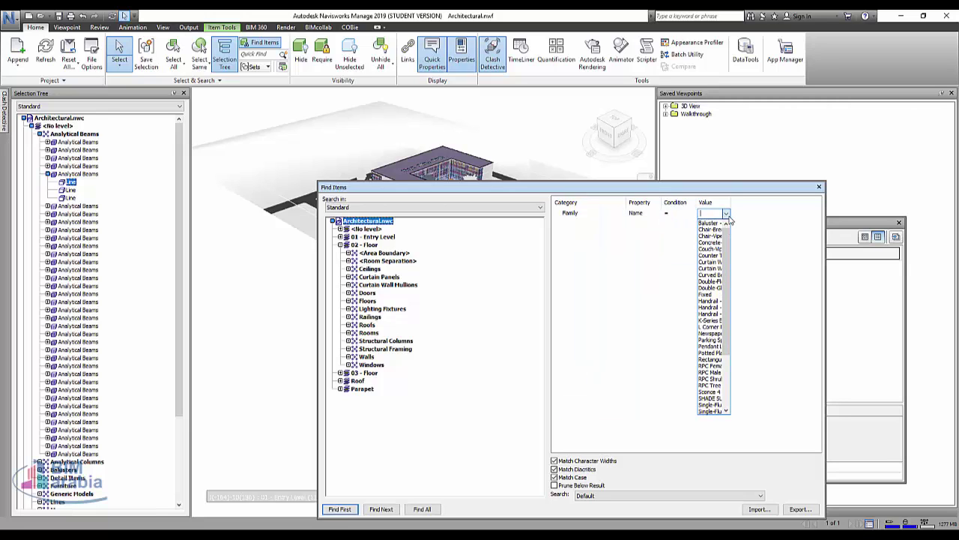
pyautogui.click(708, 223)
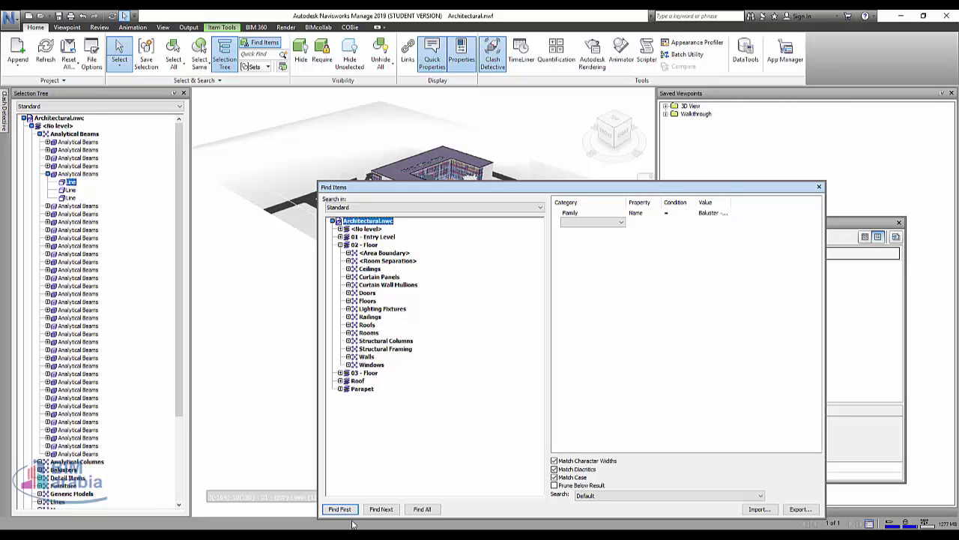
pyautogui.click(422, 510)
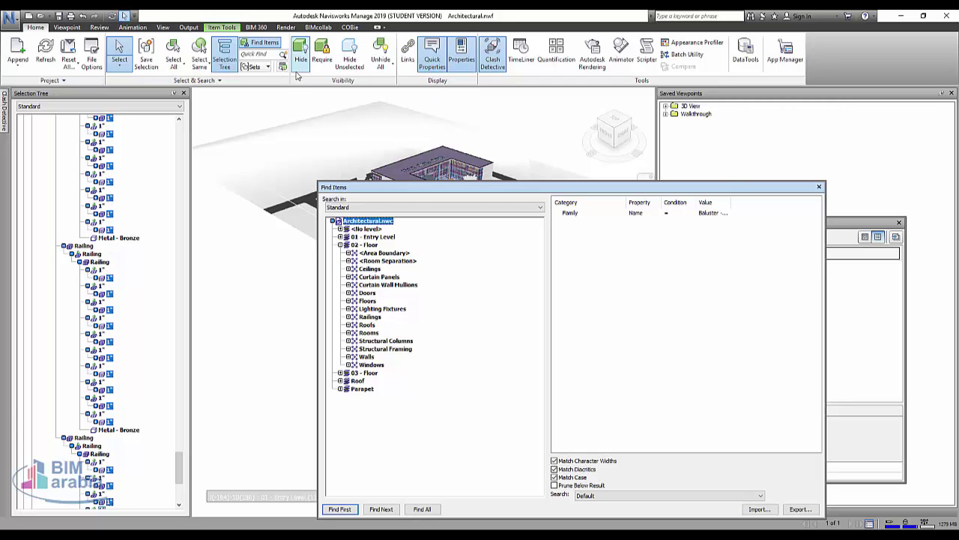
# Save the found balusters as a Selection Set and a Search Set, then close Find Items.
pyautogui.click(267, 67)
pyautogui.click(261, 107)
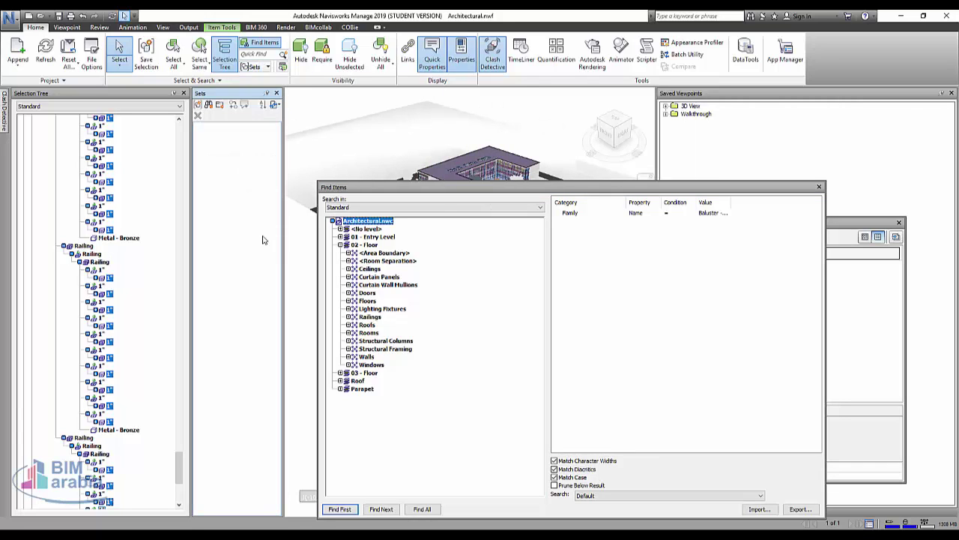
pyautogui.click(198, 107)
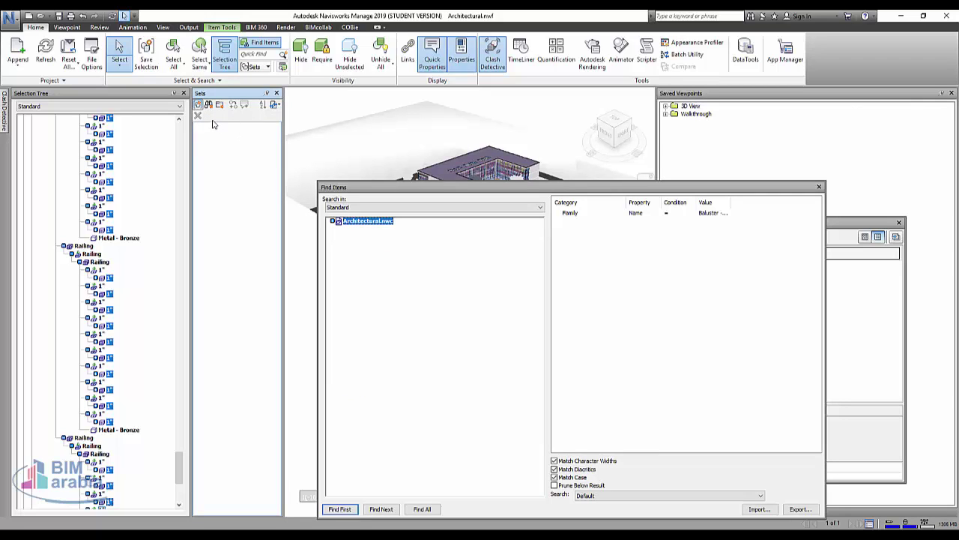
pyautogui.click(198, 105)
pyautogui.click(208, 105)
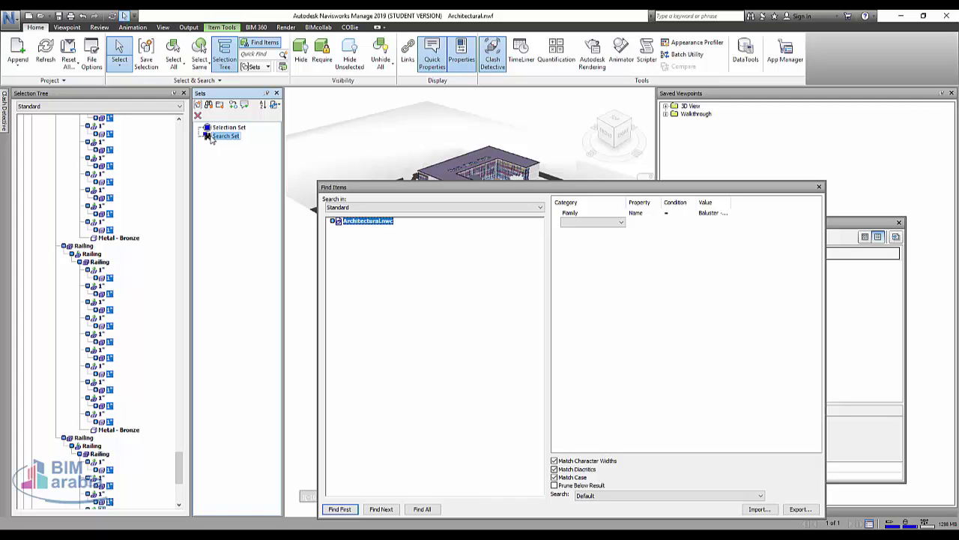
pyautogui.click(223, 128)
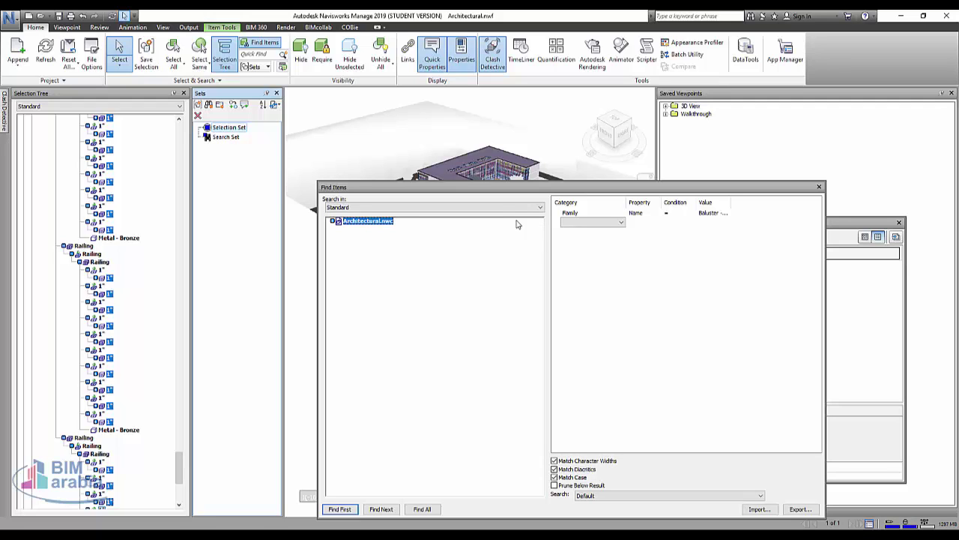
pyautogui.click(216, 137)
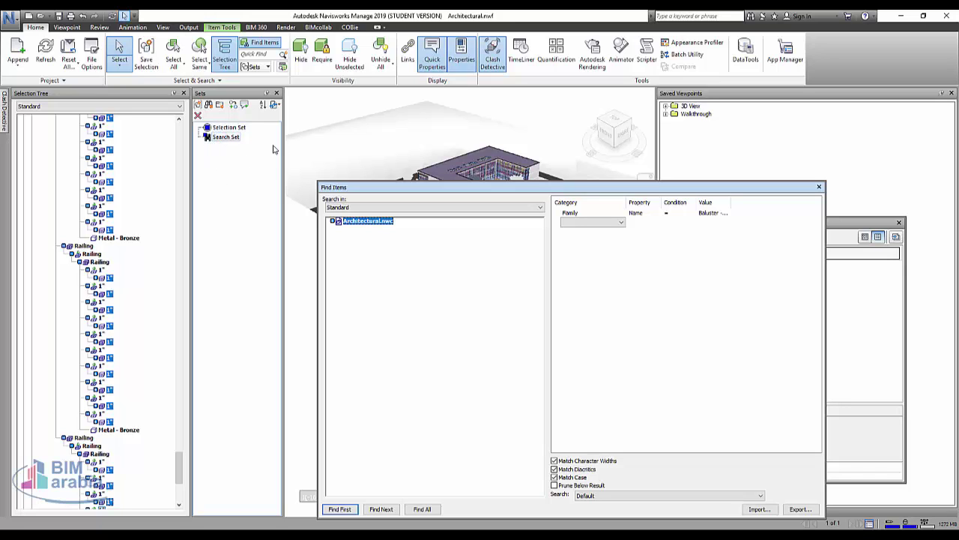
pyautogui.click(819, 187)
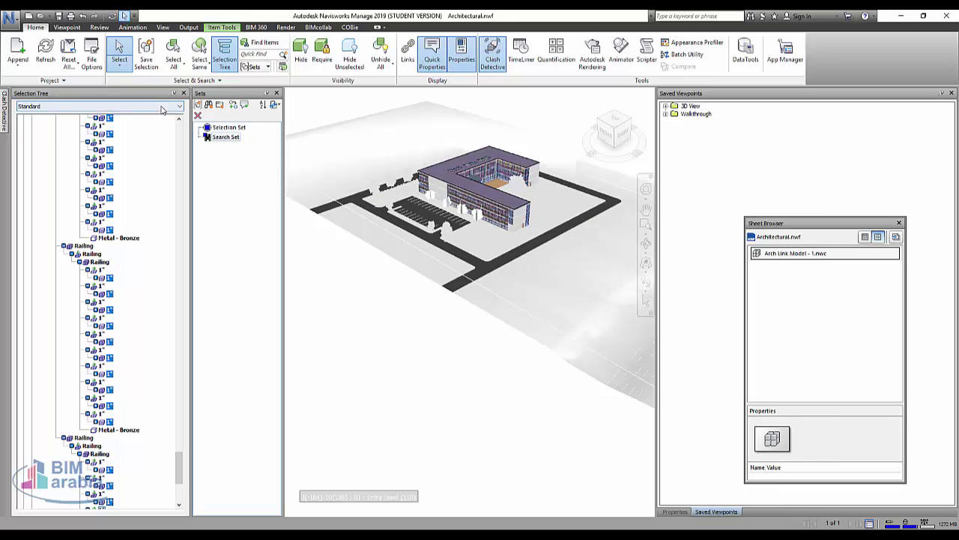
# Switch the Selection Tree to Compact view and select the model root, then the Parapet level.
pyautogui.click(113, 107)
pyautogui.click(117, 123)
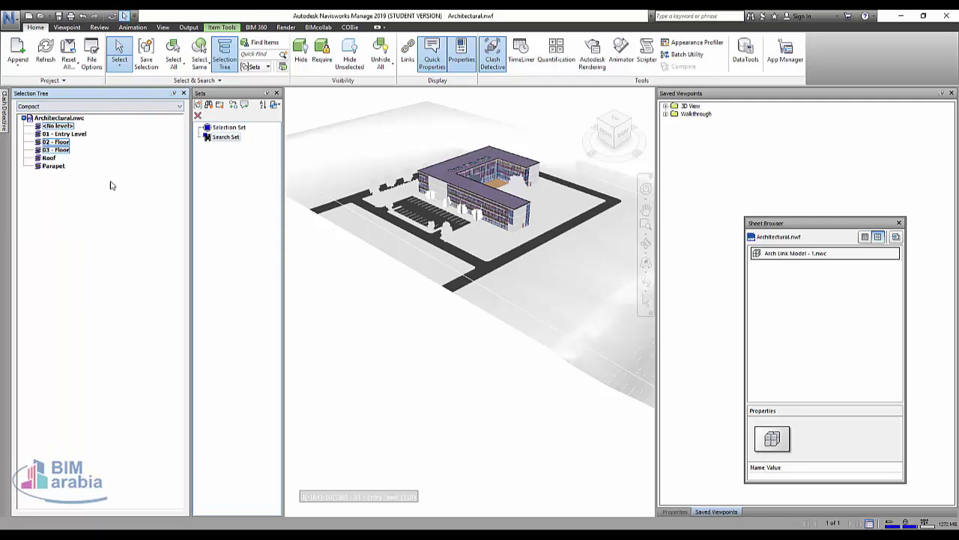
pyautogui.click(66, 120)
pyautogui.click(53, 166)
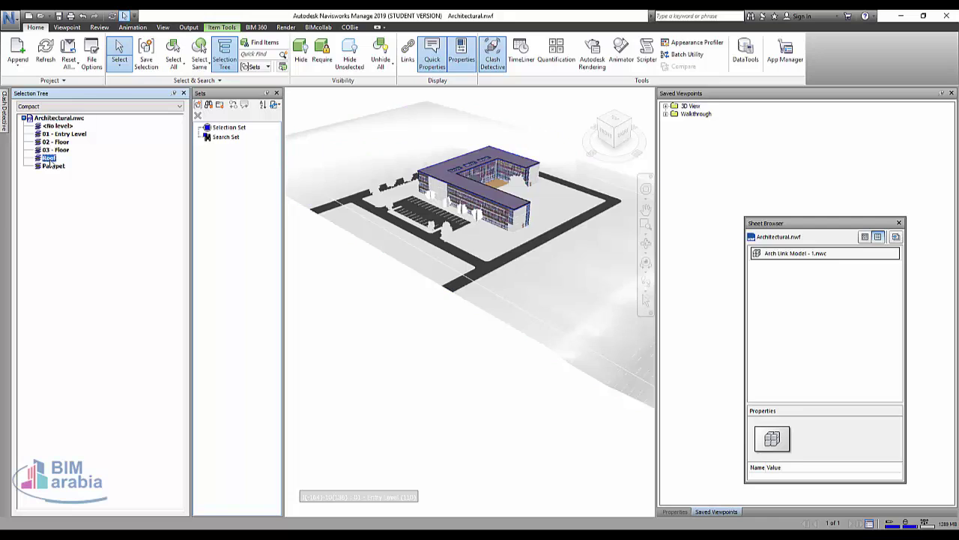
# In Properties view, expand Phase > Name and select all New Construction items.
pyautogui.click(50, 107)
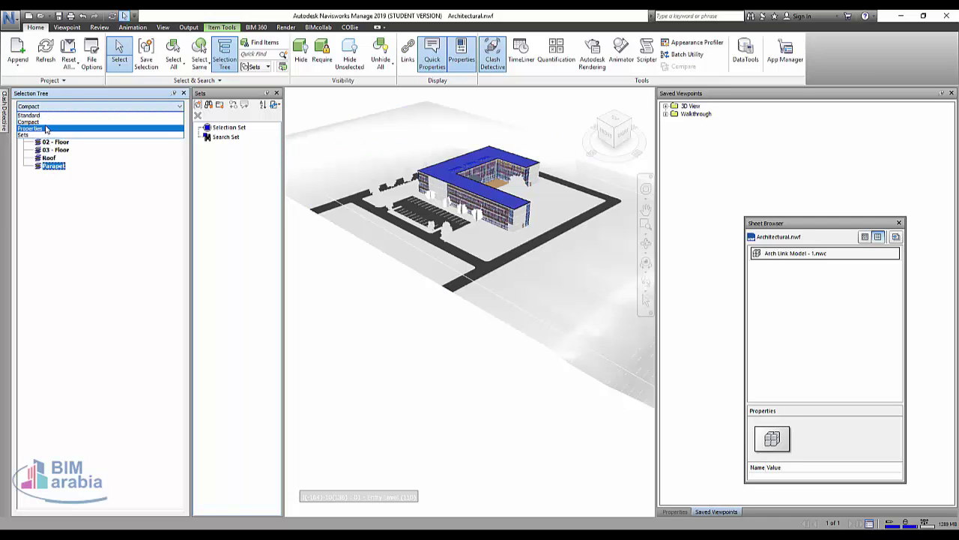
pyautogui.click(51, 129)
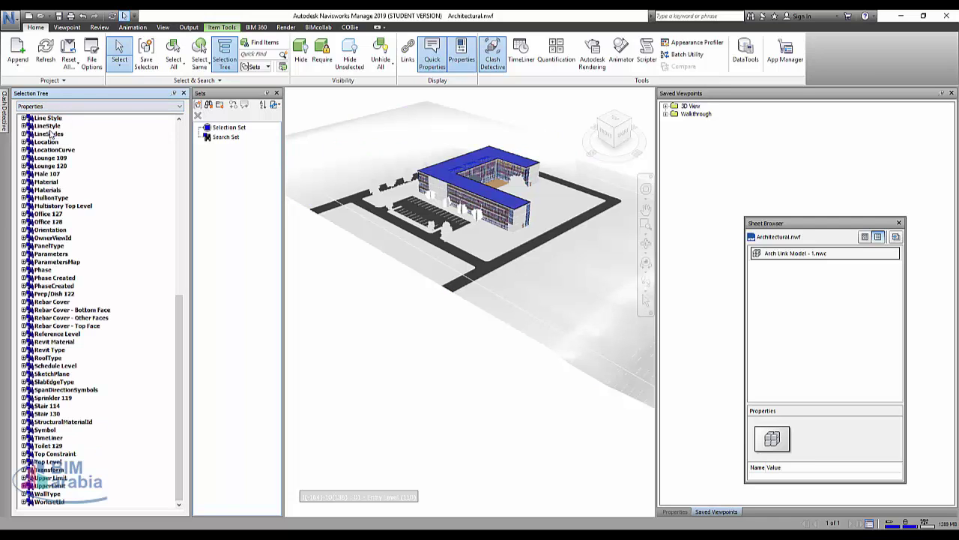
pyautogui.click(39, 270)
pyautogui.click(24, 269)
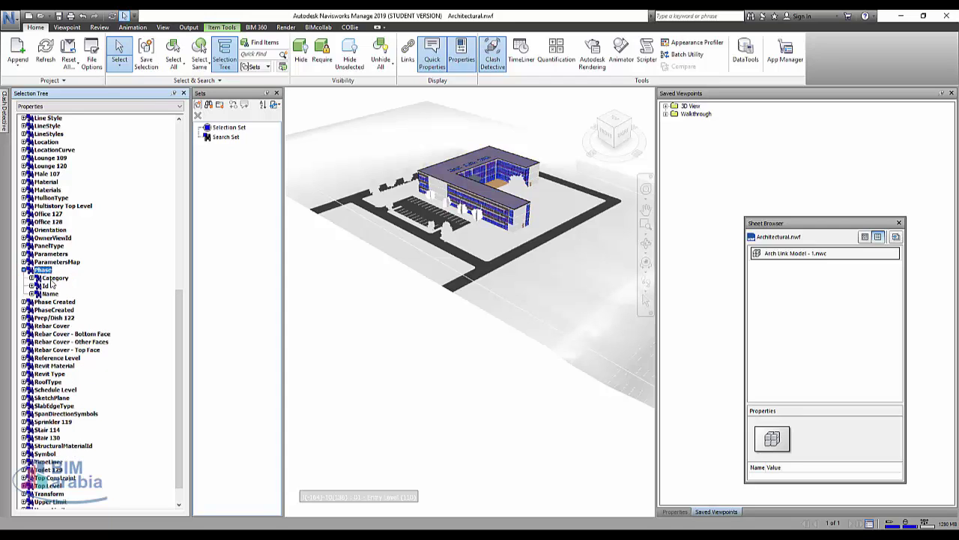
pyautogui.click(52, 279)
pyautogui.click(31, 277)
pyautogui.click(52, 286)
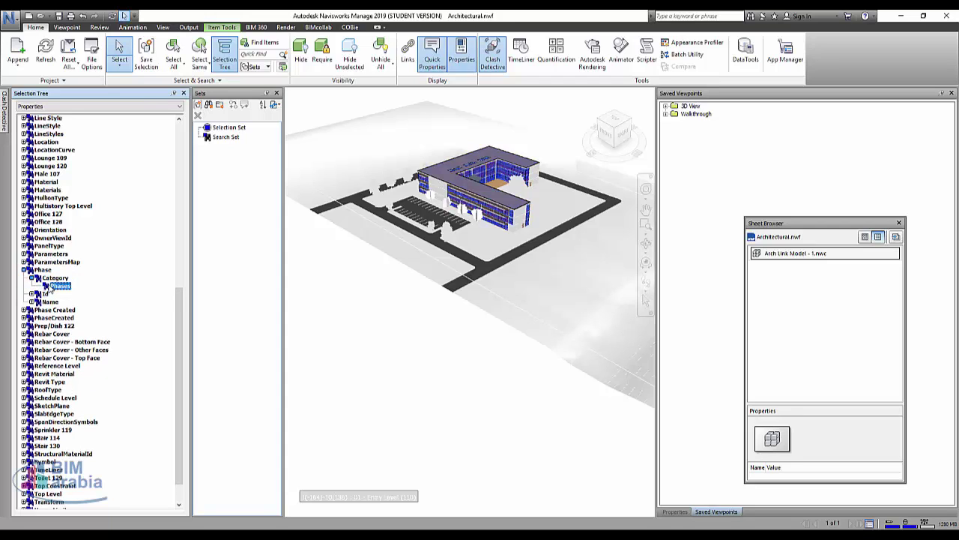
pyautogui.click(49, 301)
pyautogui.click(31, 301)
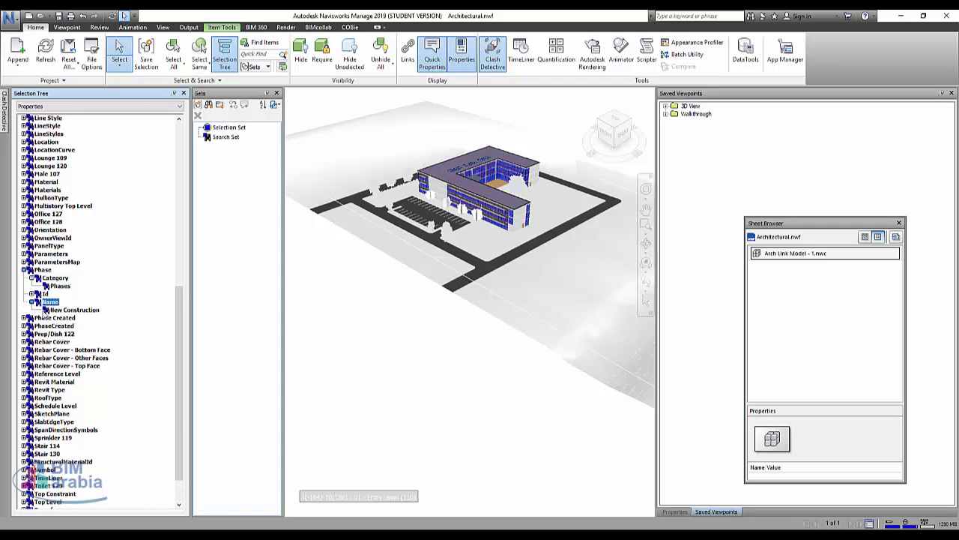
pyautogui.click(60, 310)
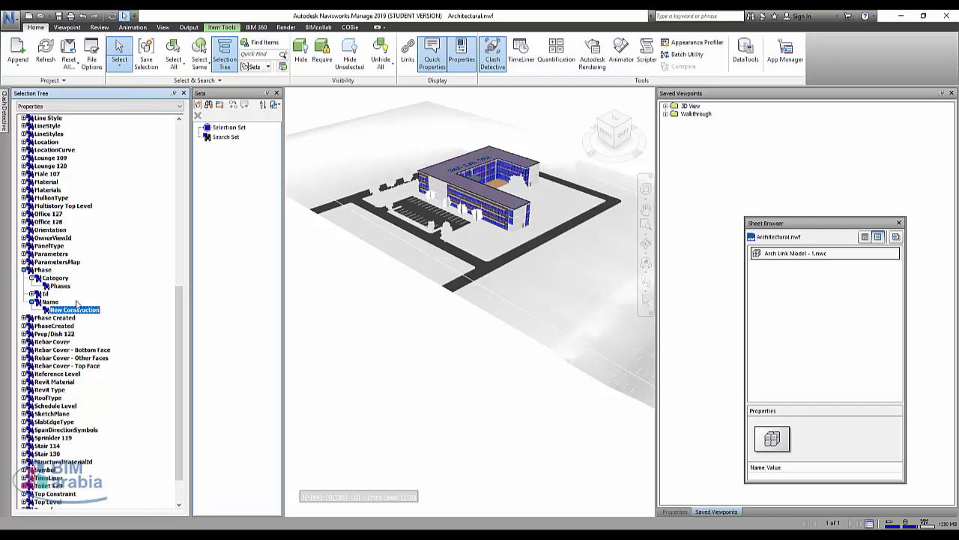
pyautogui.click(566, 206)
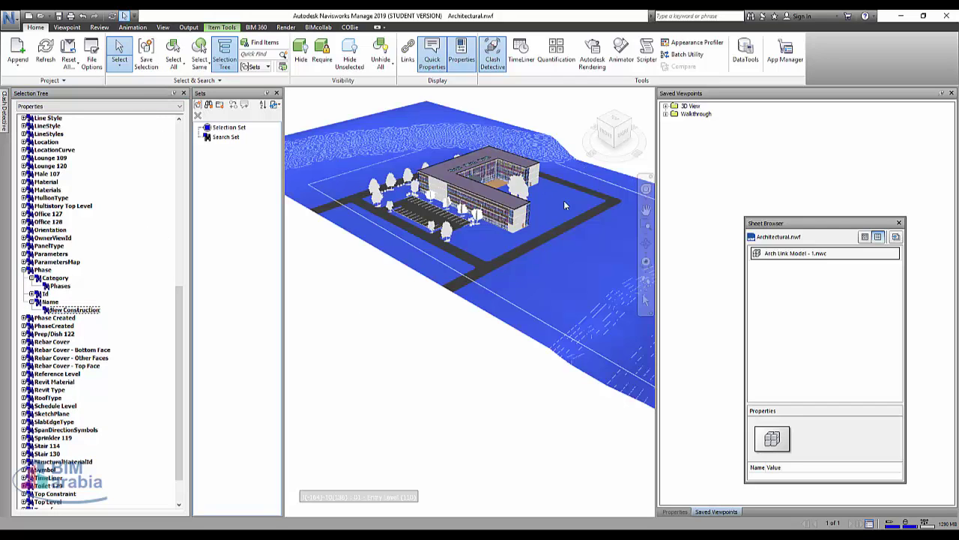
# Return the Selection Tree to Standard view.
pyautogui.scroll(1, 100, 266)
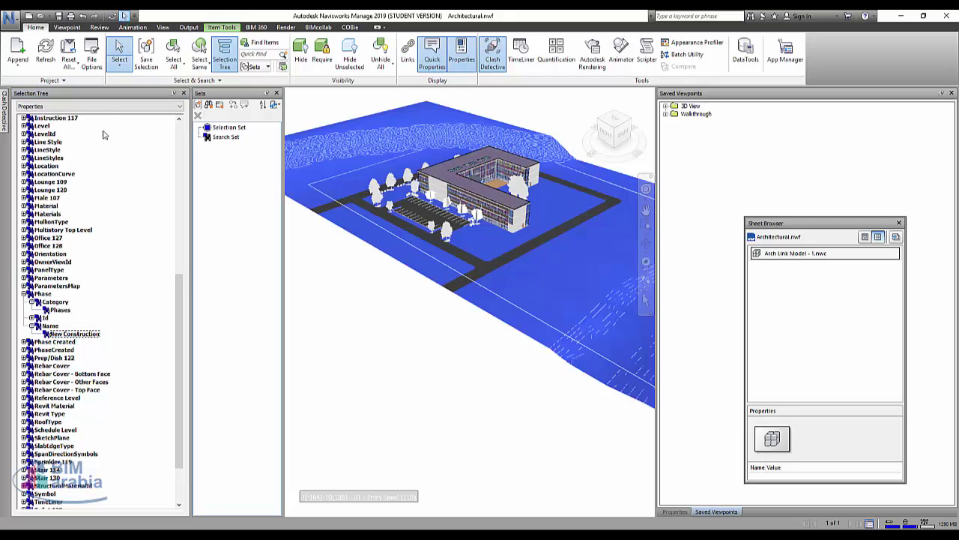
pyautogui.click(97, 105)
pyautogui.click(38, 114)
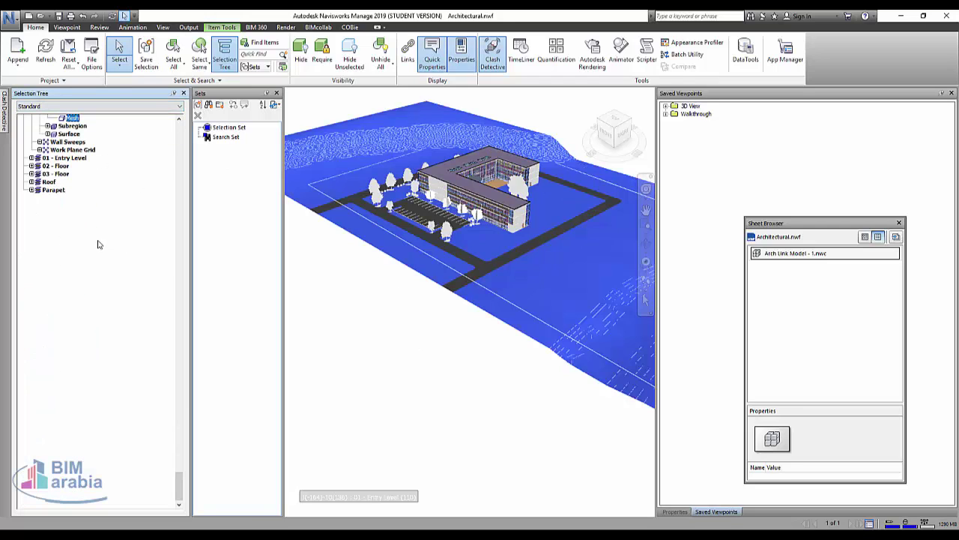
# Select a building wall in the viewport and scroll the tree to its EIFS layer under 01 - Entry Level.
pyautogui.scroll(7, 60, 241)
pyautogui.click(465, 183)
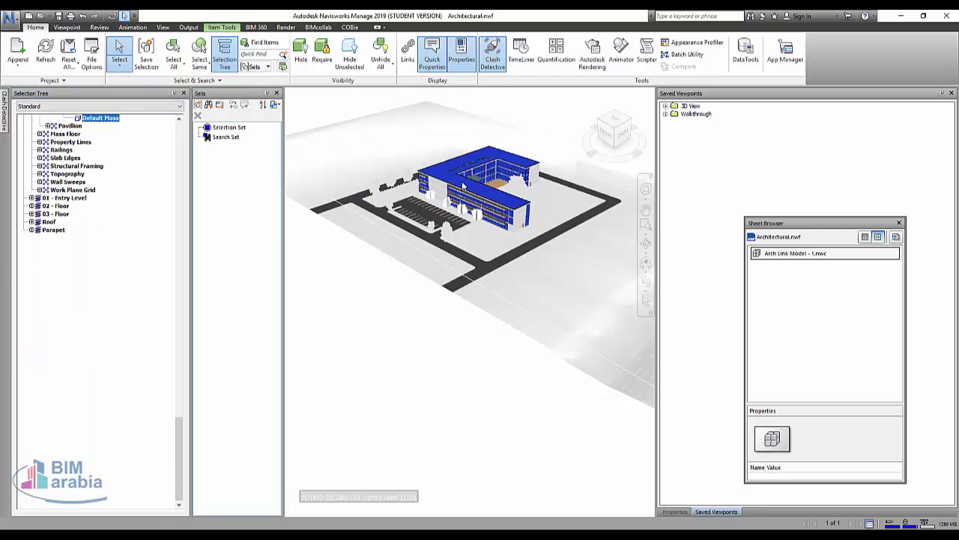
pyautogui.scroll(6, 65, 146)
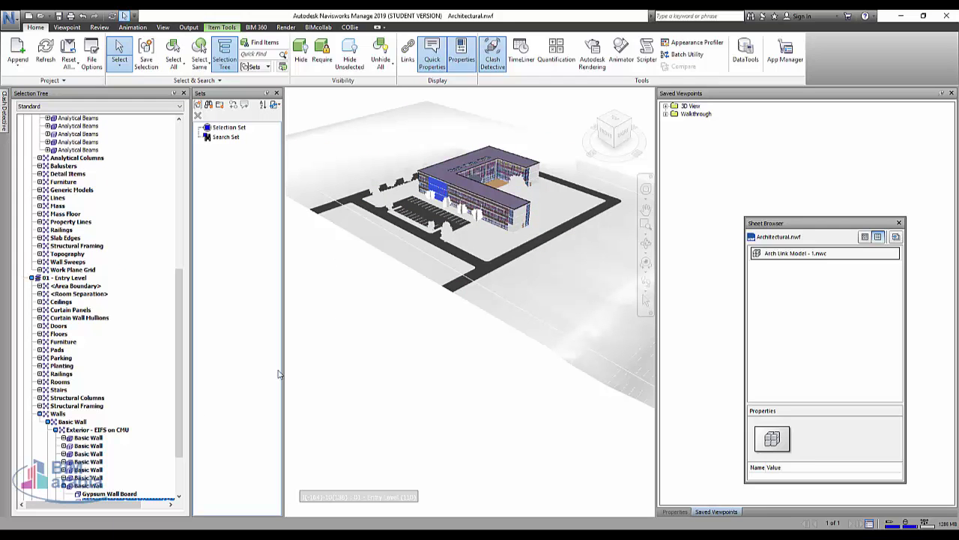
pyautogui.scroll(-2, 103, 455)
pyautogui.scroll(-1, 91, 417)
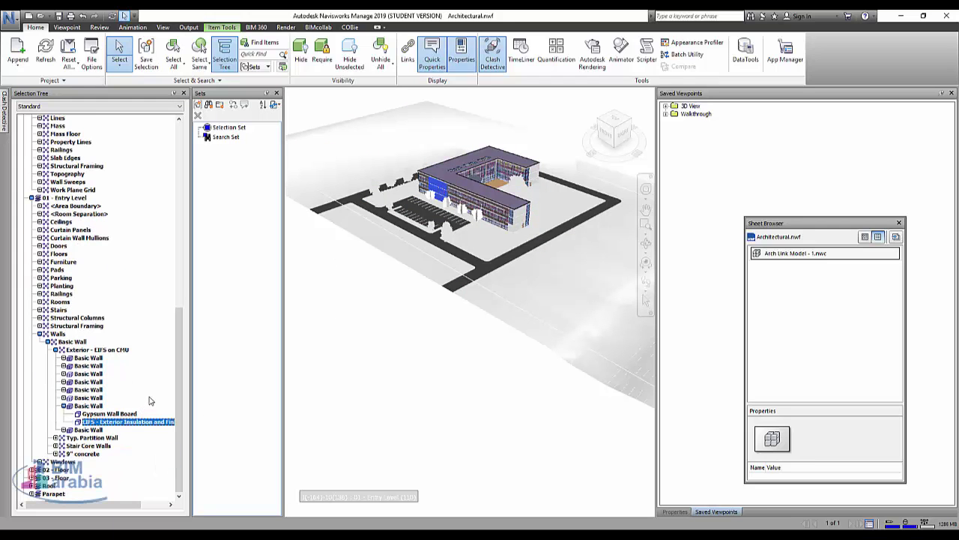